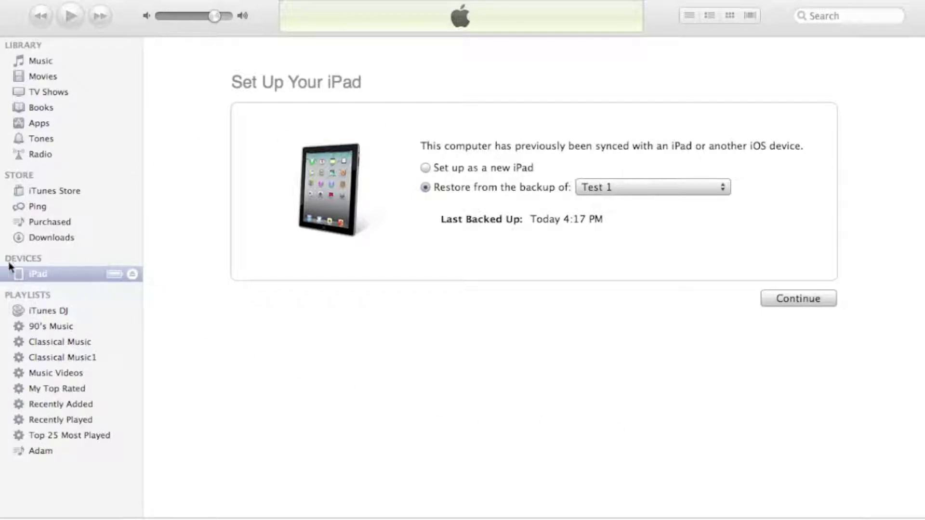
# Choose to set up the device as a new iPad and continue with the setup
pyautogui.click(425, 168)
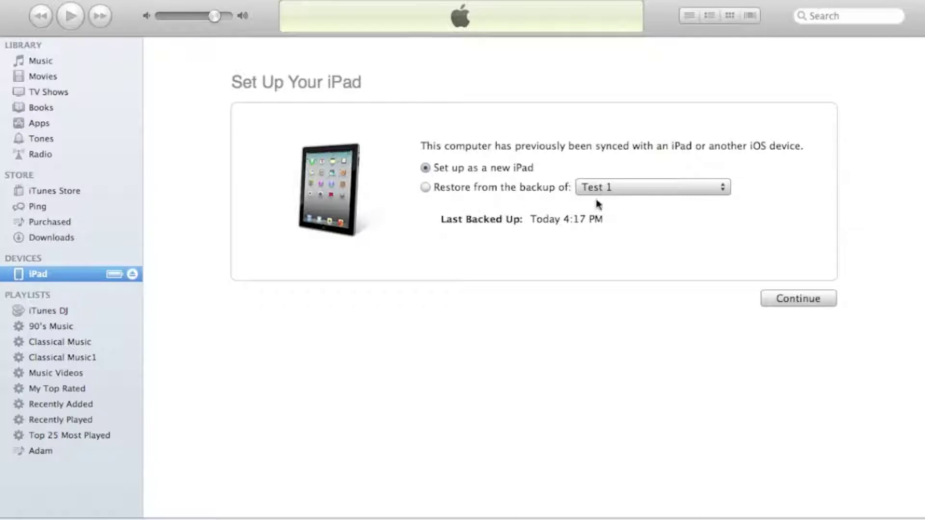
pyautogui.click(425, 168)
pyautogui.click(781, 299)
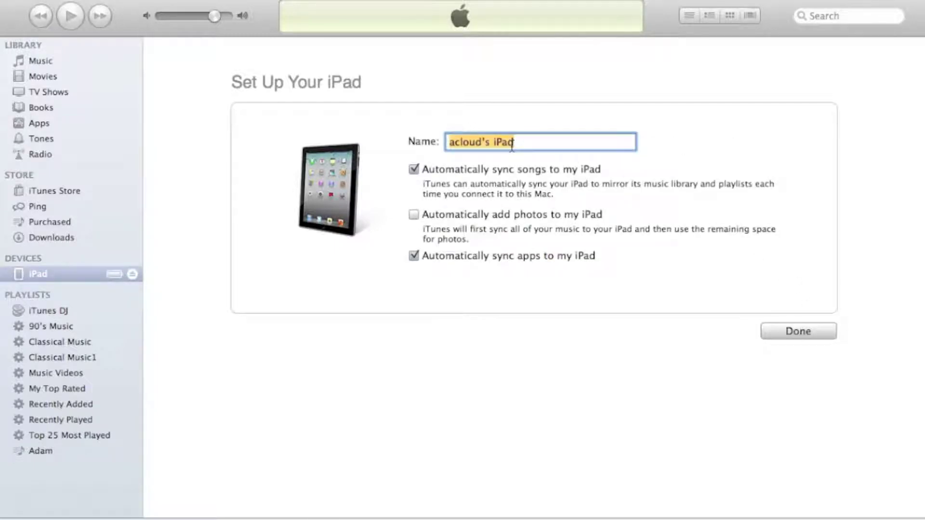
# Name the iPad "Test 1", disable automatic syncing of songs and apps, and finish the setup
pyautogui.write('Te')
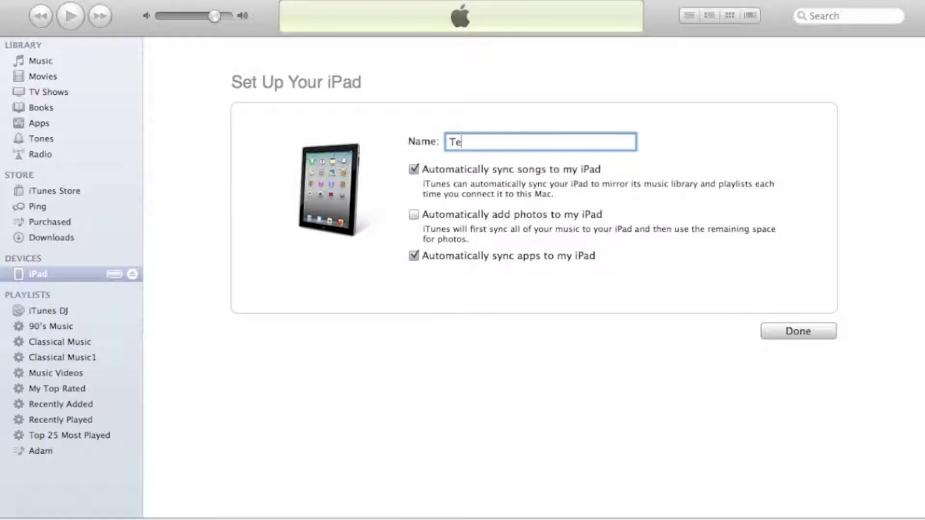
pyautogui.write('st 1')
pyautogui.click(415, 170)
pyautogui.click(414, 254)
pyautogui.click(798, 333)
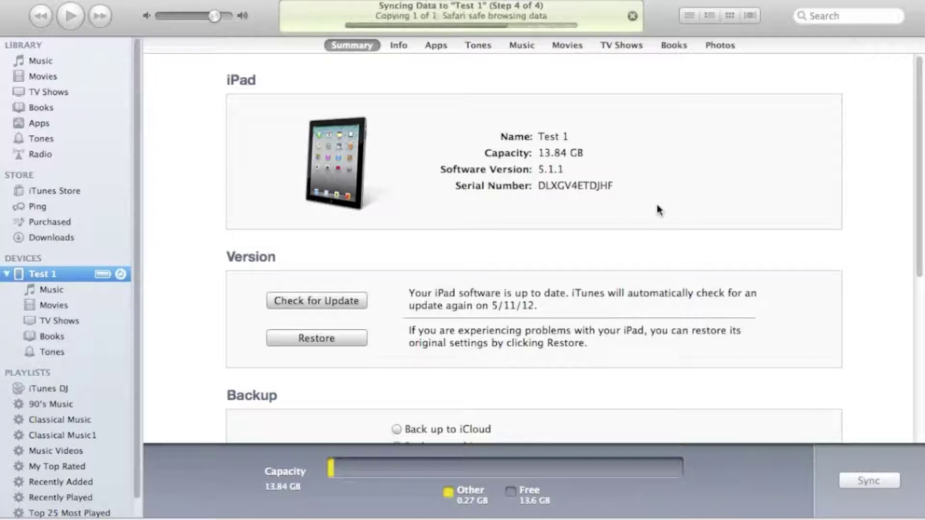
# Disable the option to open iTunes when this iPad is connected
pyautogui.scroll(-6, 659, 210)
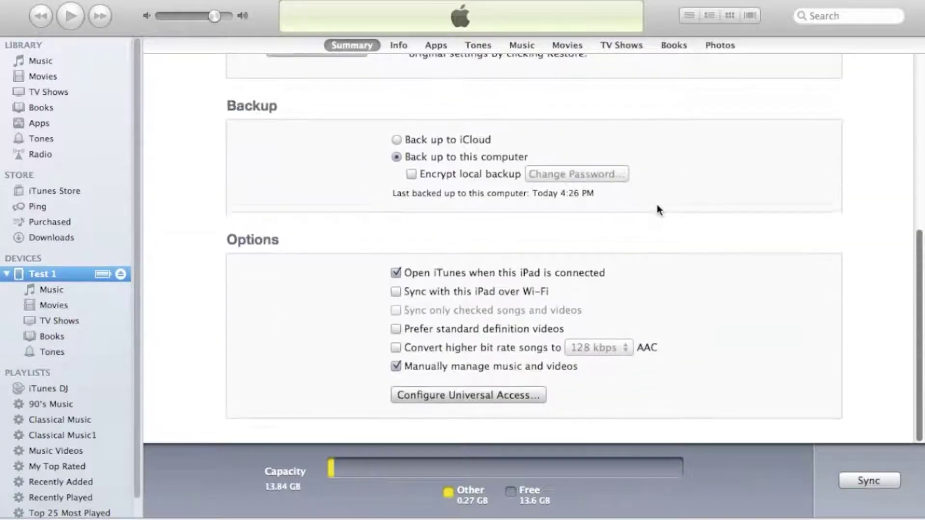
pyautogui.scroll(3, 657, 207)
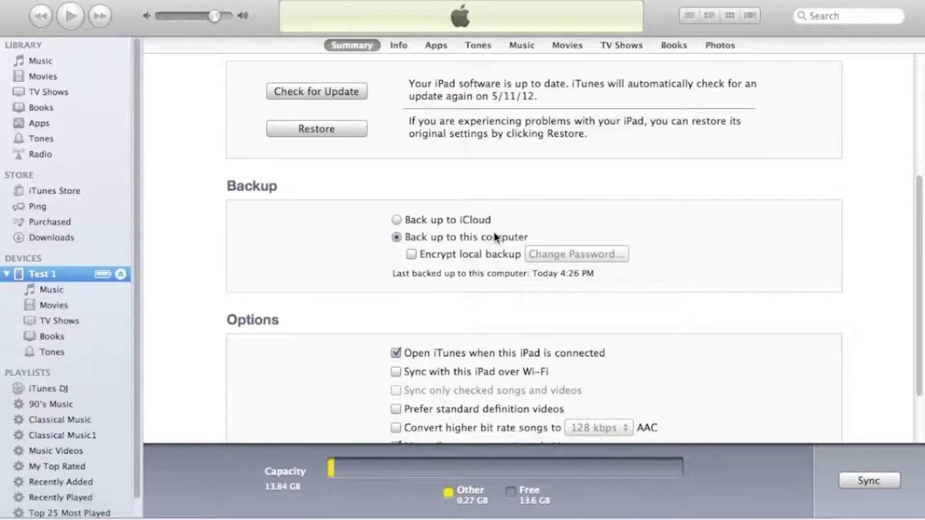
pyautogui.scroll(-4, 469, 301)
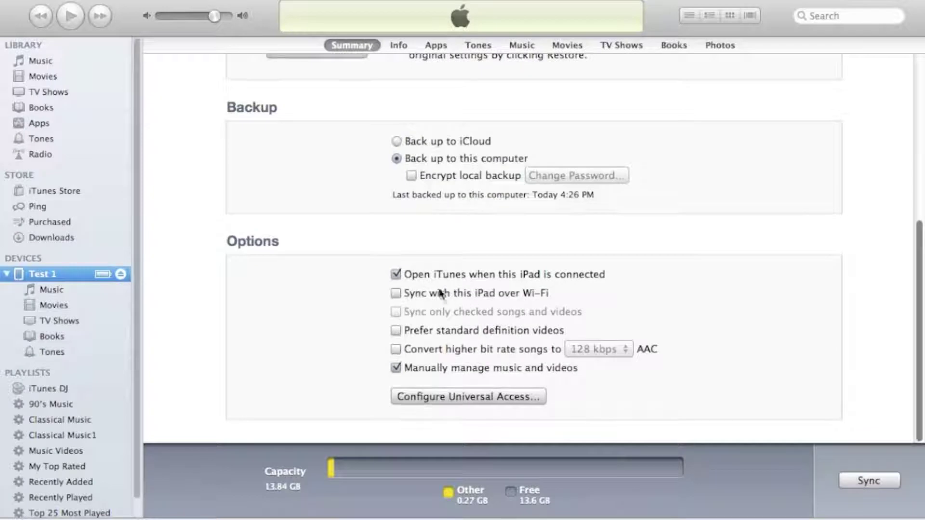
pyautogui.click(397, 276)
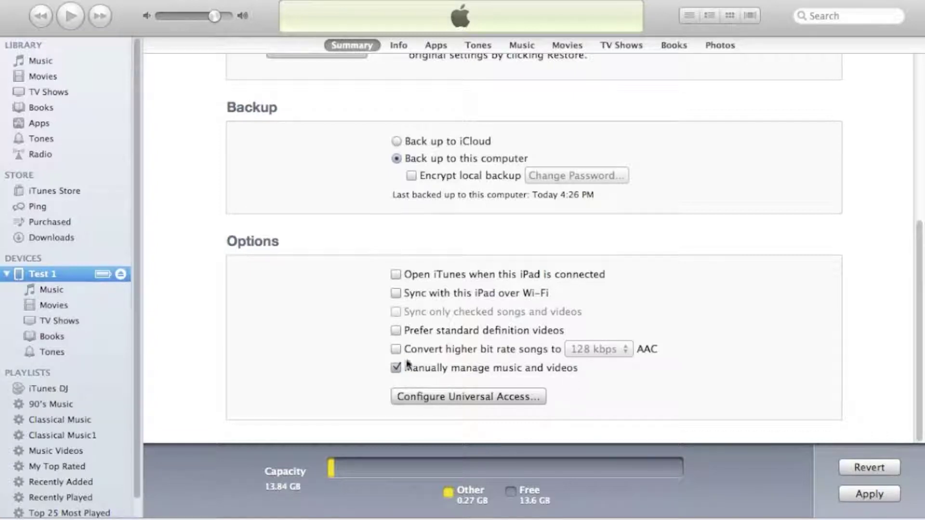
pyautogui.scroll(10, 470, 272)
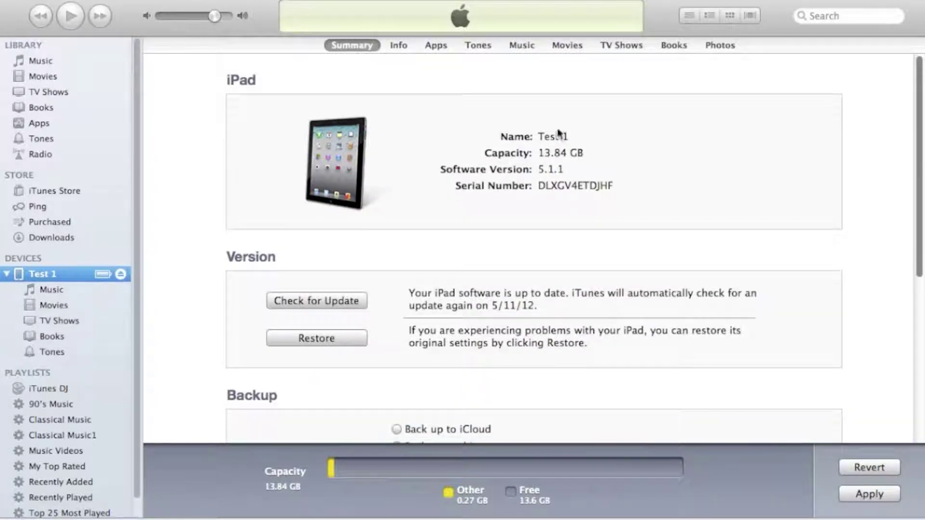
# Review the contact and calendar sync settings, and turn on app syncing for the iPad
pyautogui.click(398, 46)
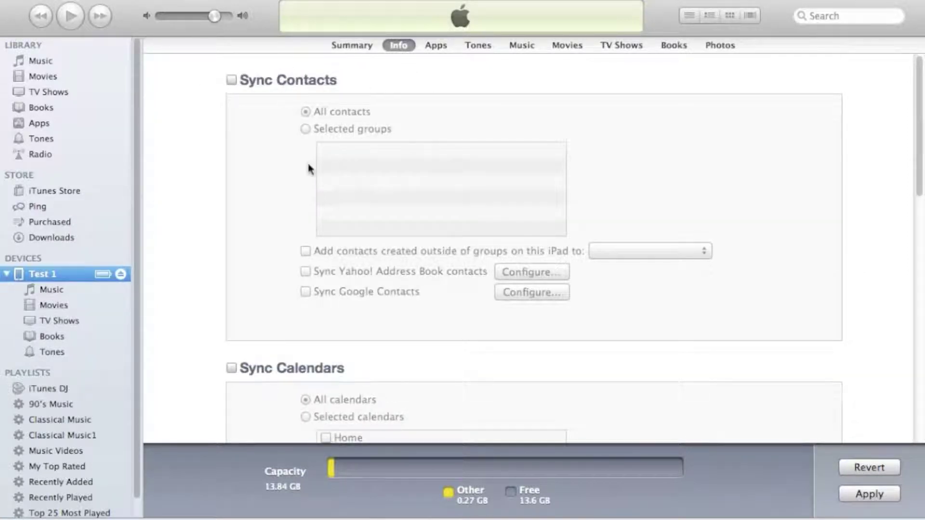
pyautogui.scroll(-9, 308, 169)
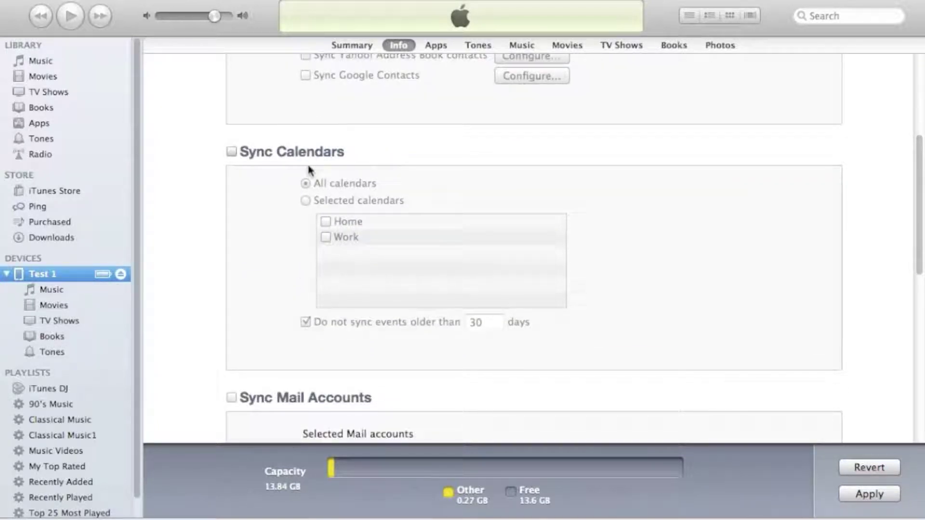
pyautogui.scroll(9, 307, 163)
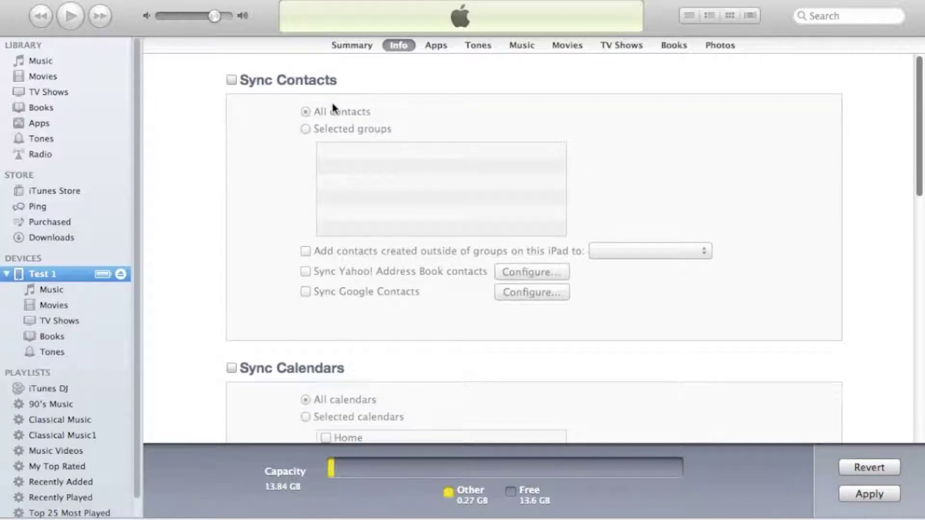
pyautogui.click(436, 46)
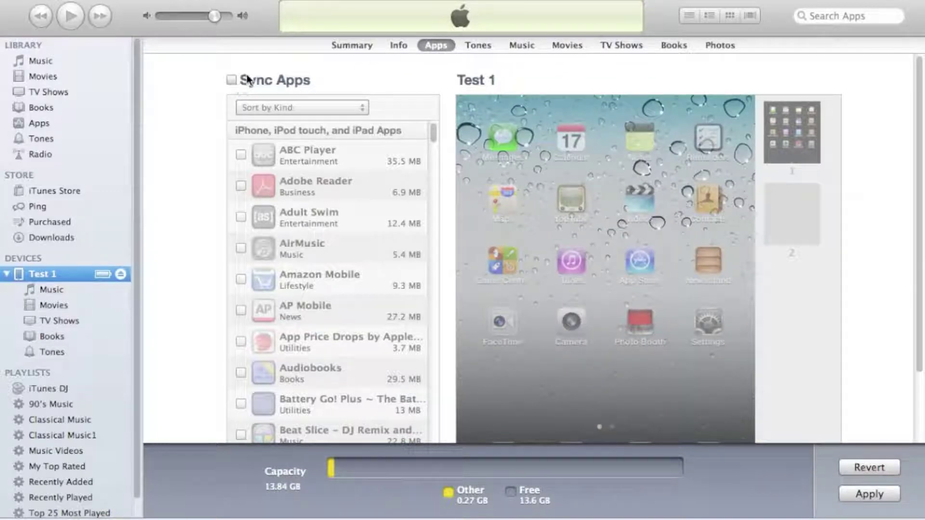
pyautogui.click(232, 79)
# Mark Cisco WebEx Meetings, Citrix Receiver and Crackle – Movies & TV for syncing to the iPad
pyautogui.scroll(-10, 320, 112)
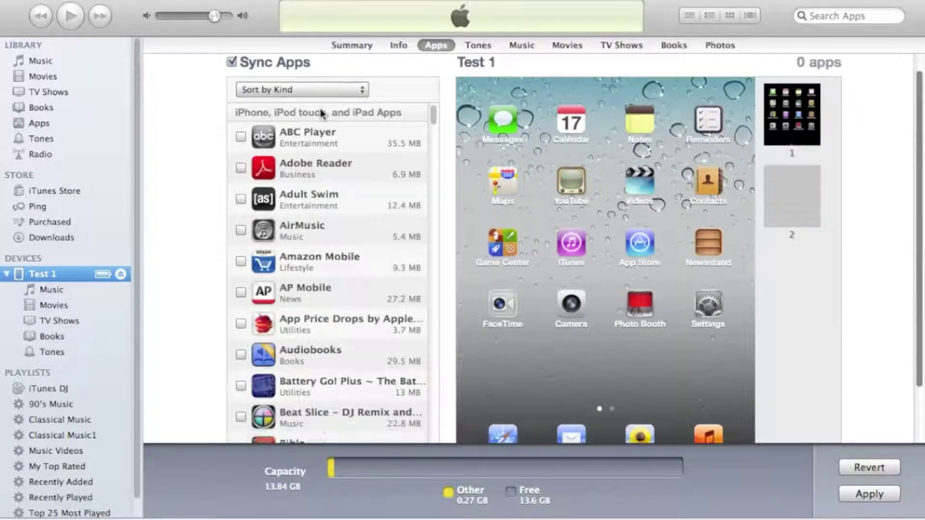
pyautogui.scroll(-3, 200, 143)
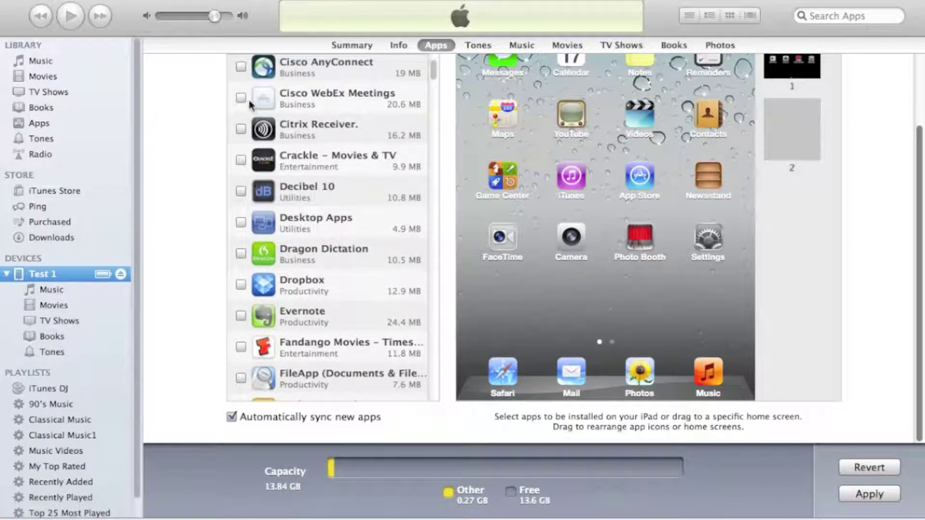
pyautogui.click(241, 98)
pyautogui.click(241, 129)
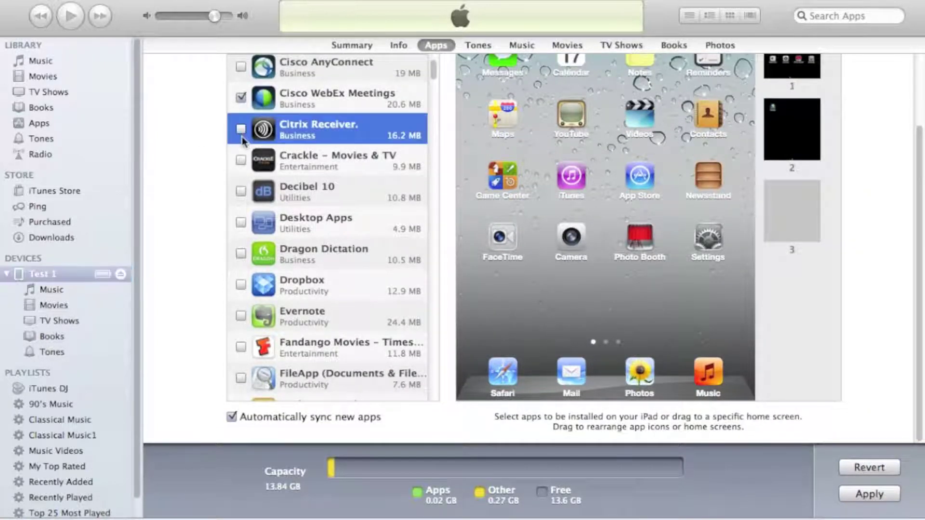
pyautogui.click(241, 161)
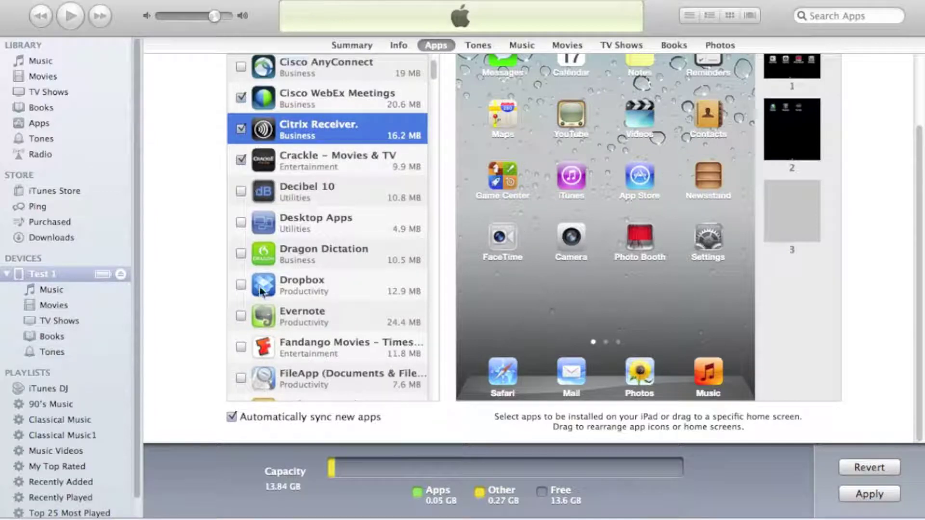
# Turn off automatic syncing of new apps and deselect Crackle, Cisco WebEx Meetings and Citrix Receiver
pyautogui.click(231, 417)
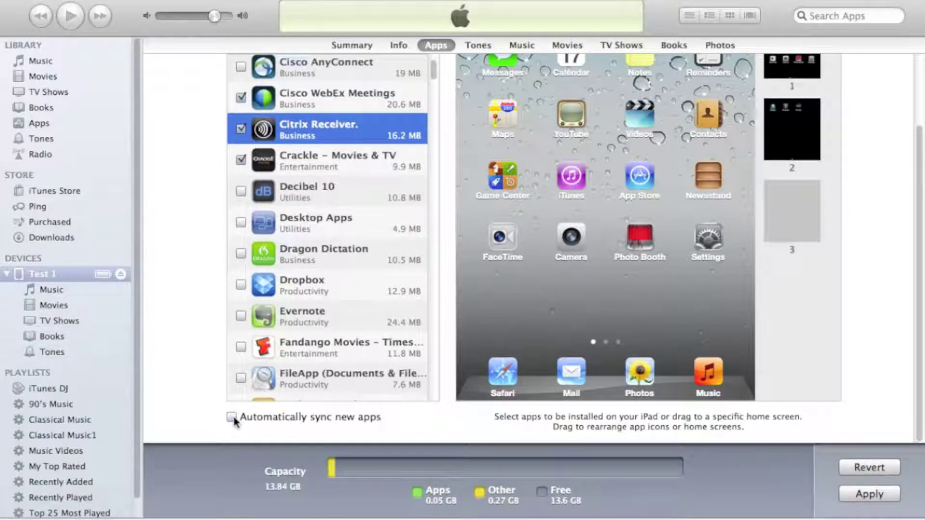
pyautogui.click(242, 160)
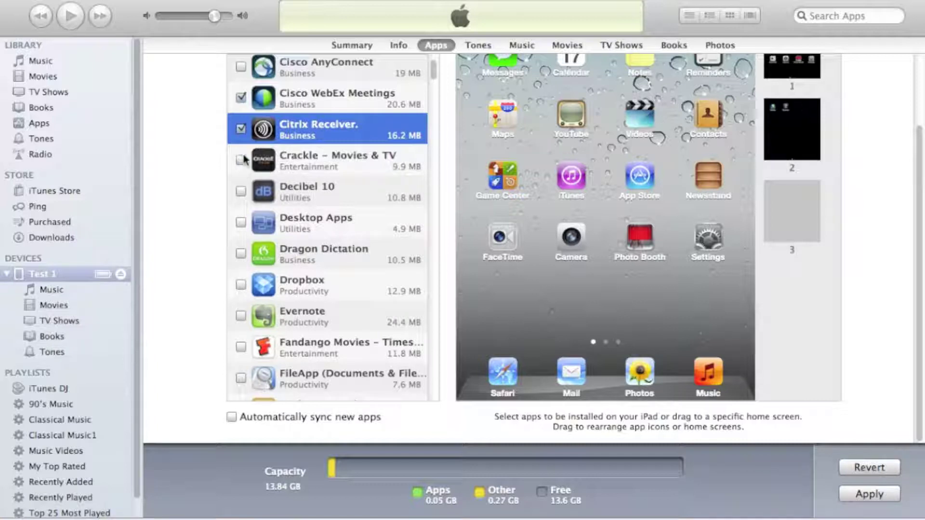
pyautogui.click(241, 98)
pyautogui.click(241, 129)
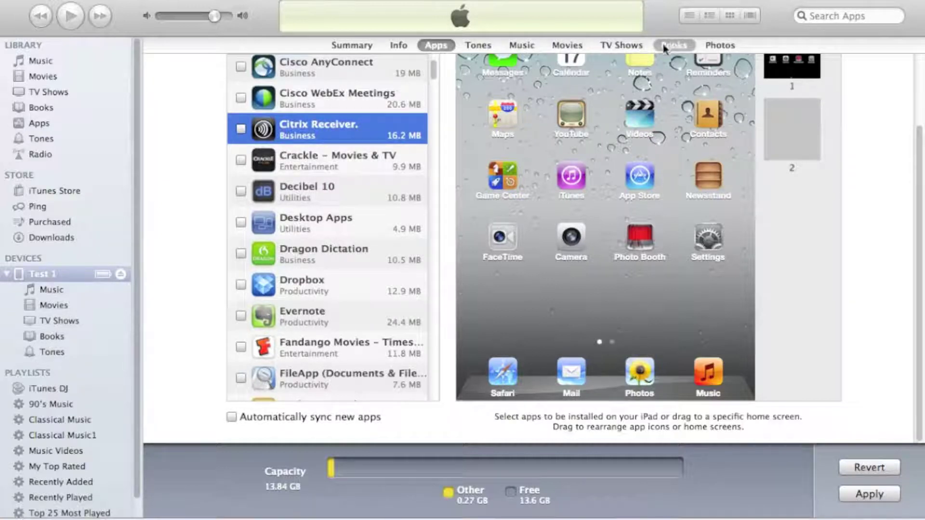
# View the photo sync settings and apply the pending changes to the iPad
pyautogui.click(719, 48)
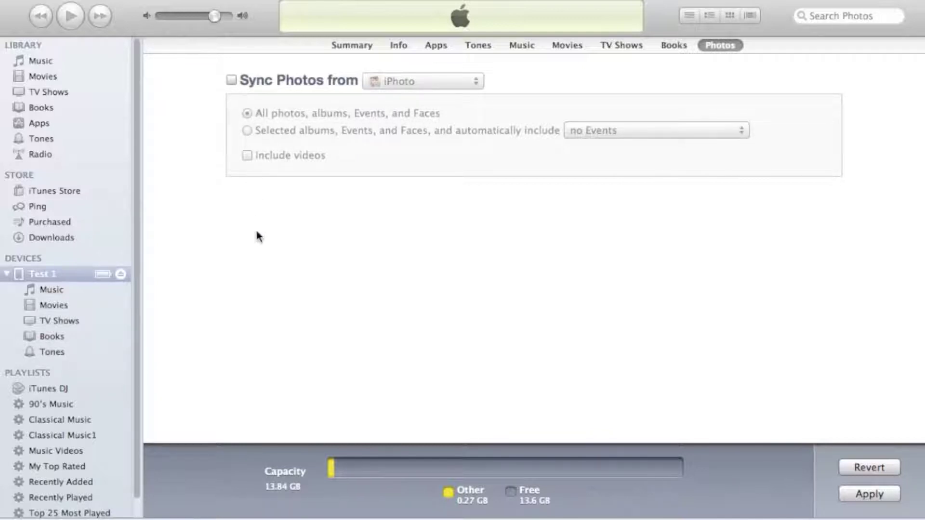
pyautogui.click(882, 498)
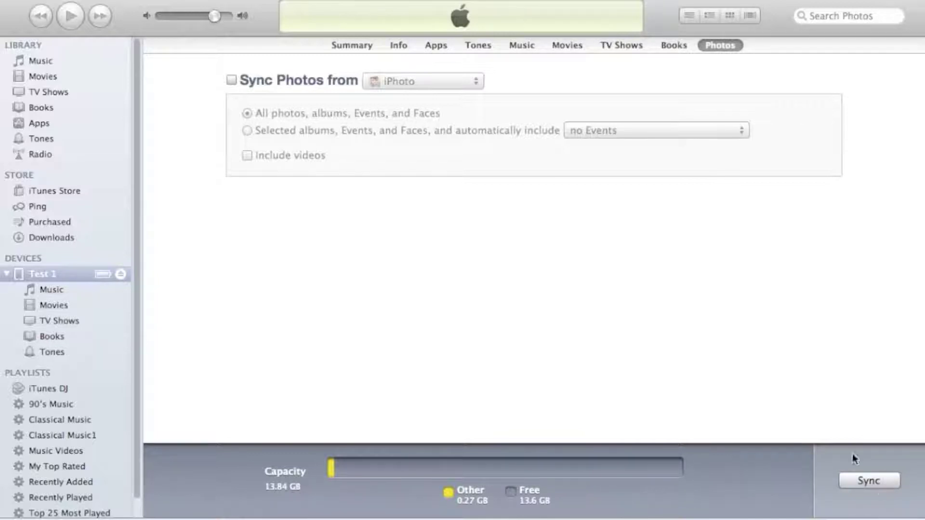
# Mark Cisco WebEx Meetings and Citrix Receiver for installation on the iPad and apply the change to sync them
pyautogui.click(448, 50)
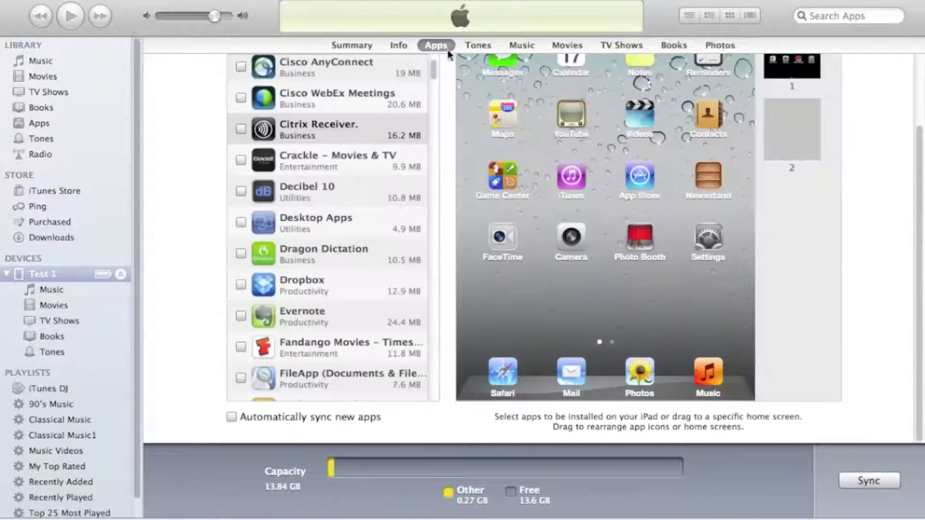
pyautogui.click(240, 97)
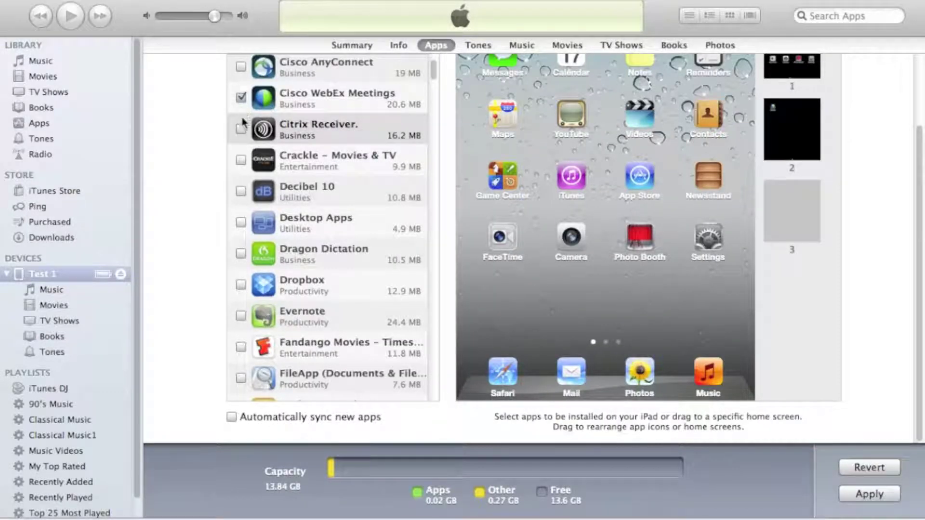
pyautogui.click(241, 129)
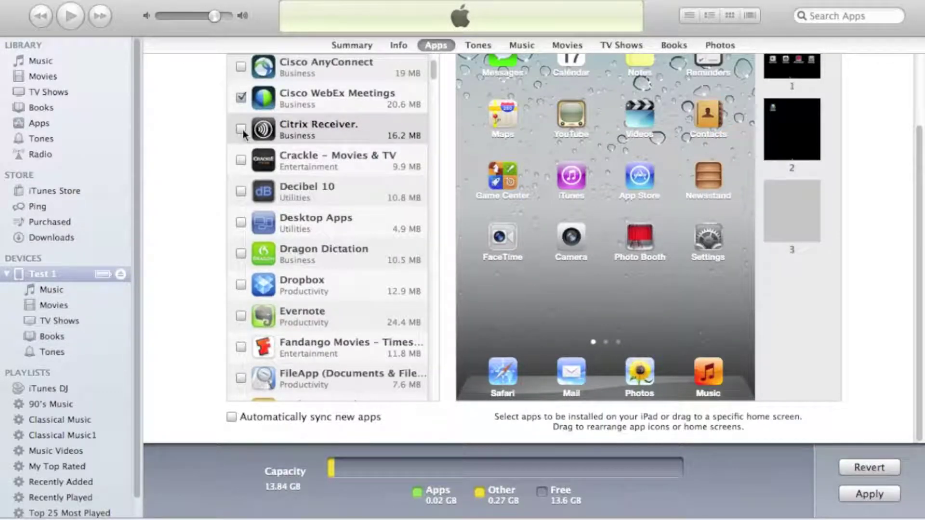
pyautogui.click(870, 494)
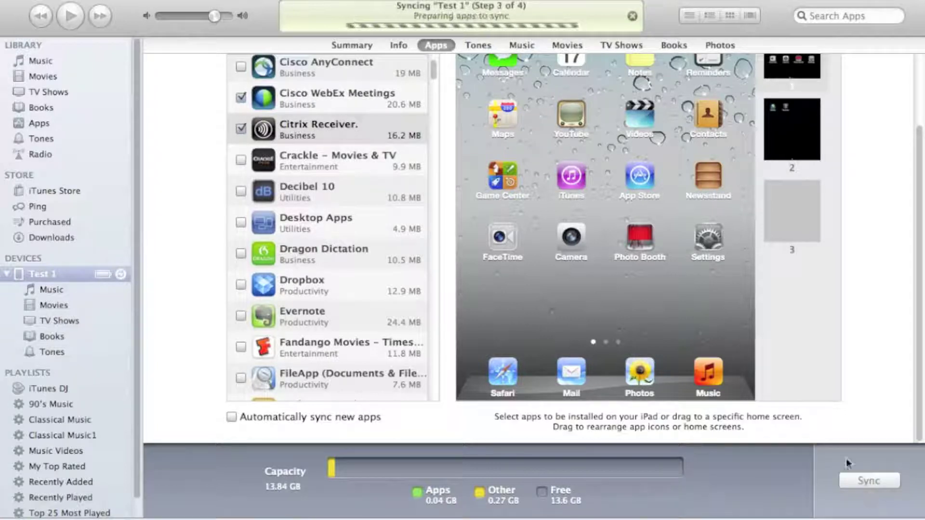